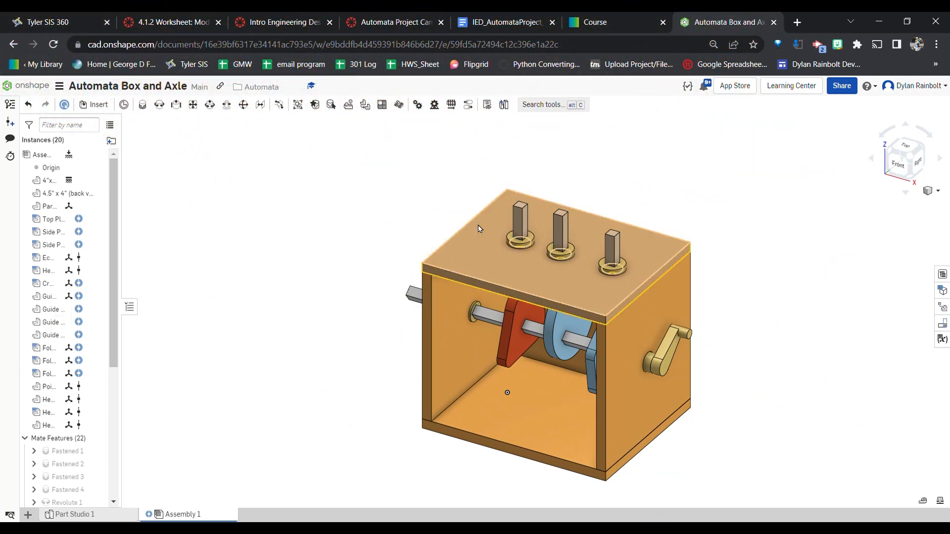
- Turn the crank of the automata box assembly and examine how the cams and followers move from several angles
scroll(717, 332, "down", 2)
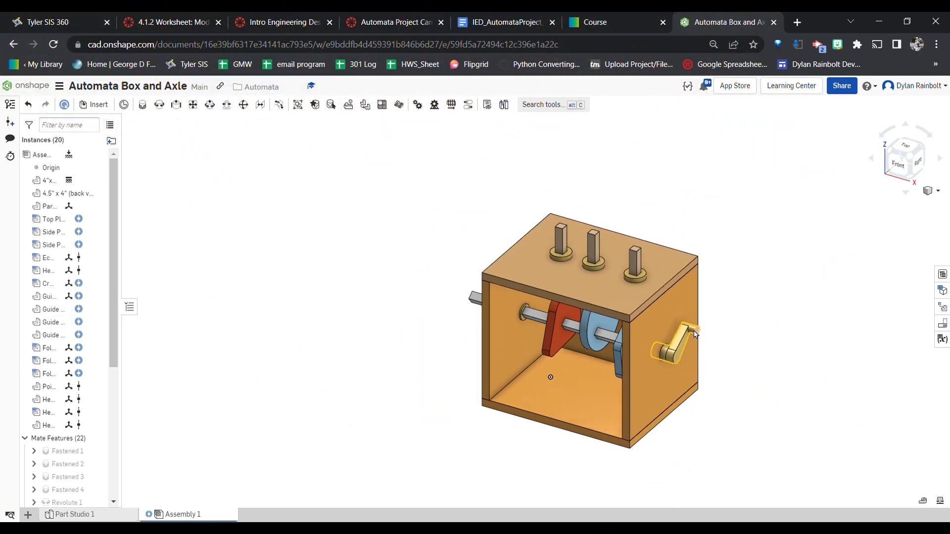
right_click_drag(715, 323, 732, 300)
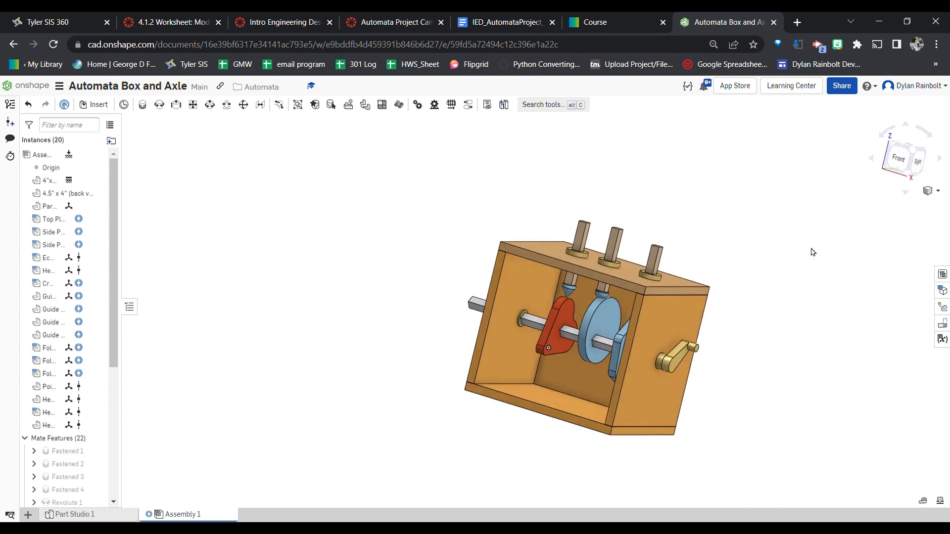
left_click(914, 153)
left_click_drag(694, 334, 647, 389)
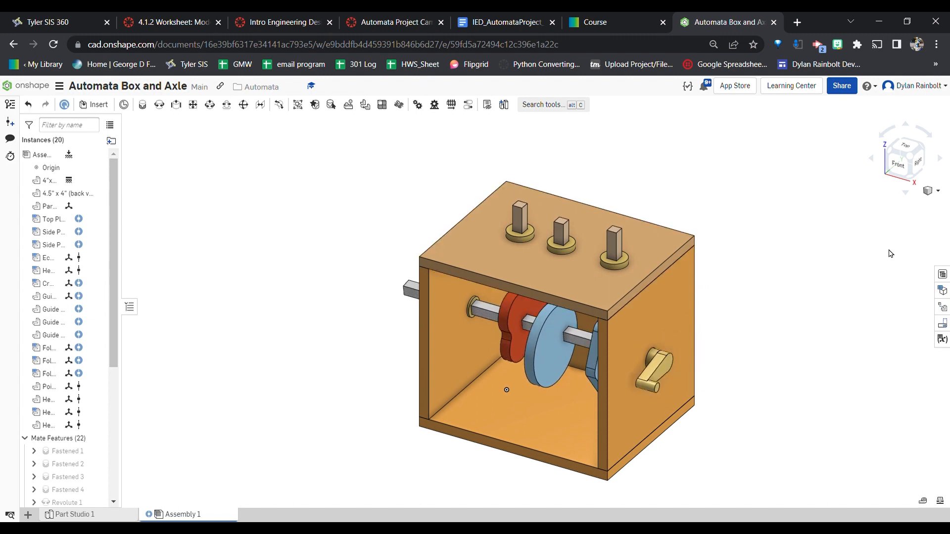
left_click(898, 165)
scroll(756, 310, "up", 2)
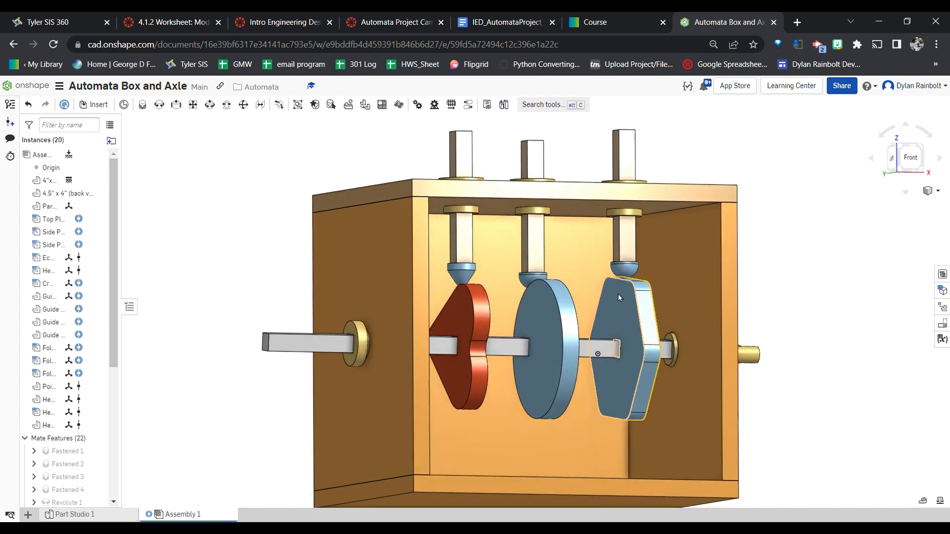
scroll(791, 260, "down", 3)
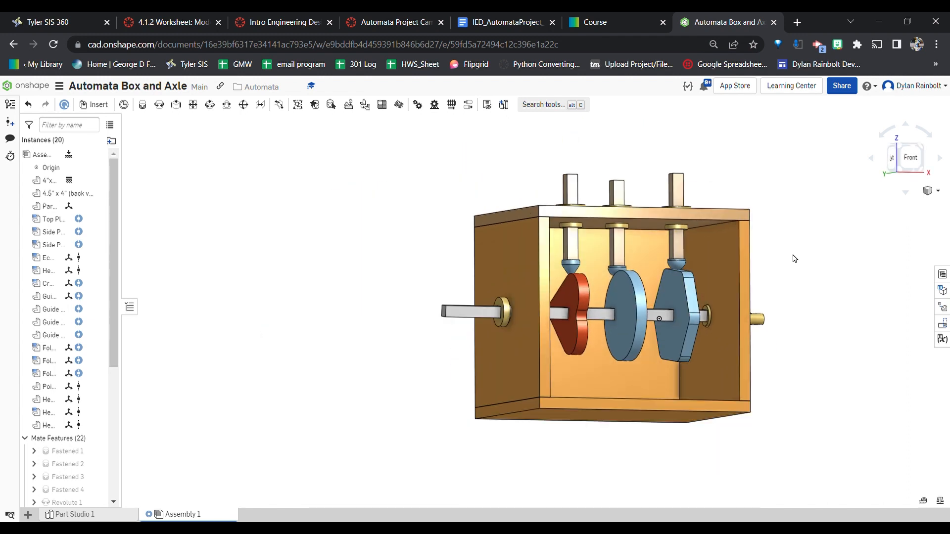
- Create a new Part Studio in the Automata Box and Axle document
left_click(70, 517)
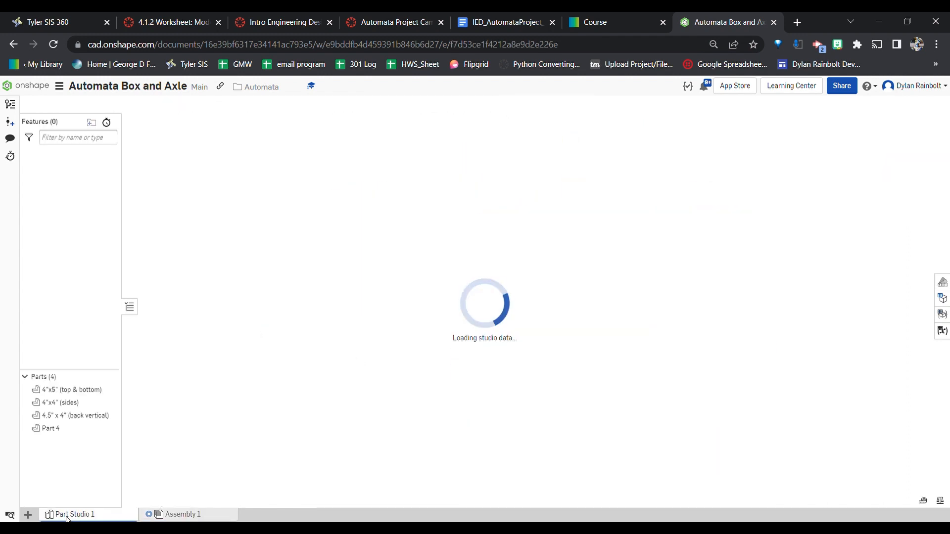
left_click(27, 515)
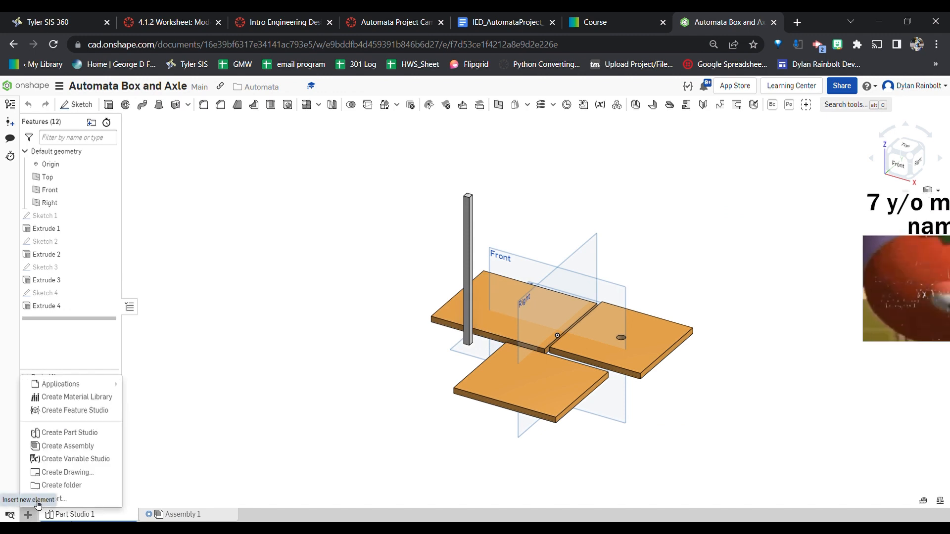
left_click(84, 436)
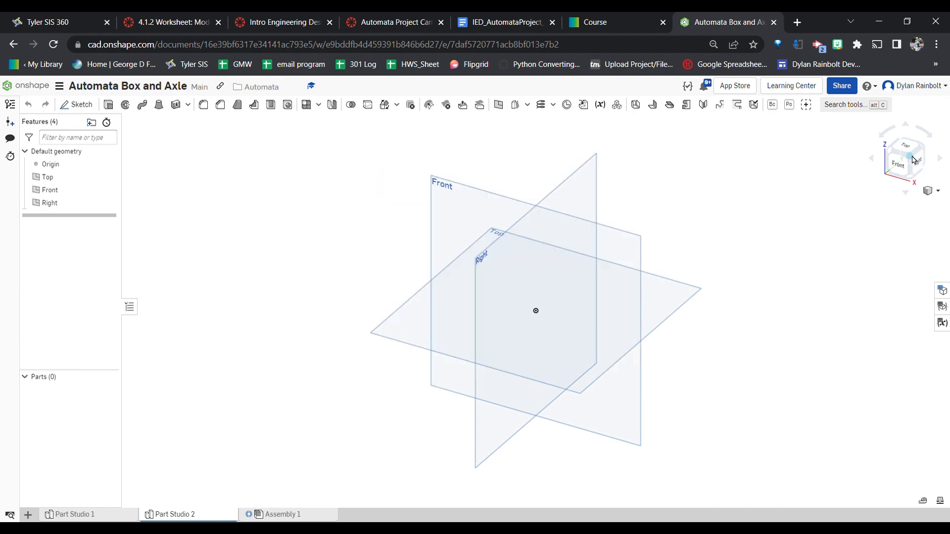
- Create an empty sketch on the Front plane, accept it and show the Part Studio's configuration settings
left_click(463, 212)
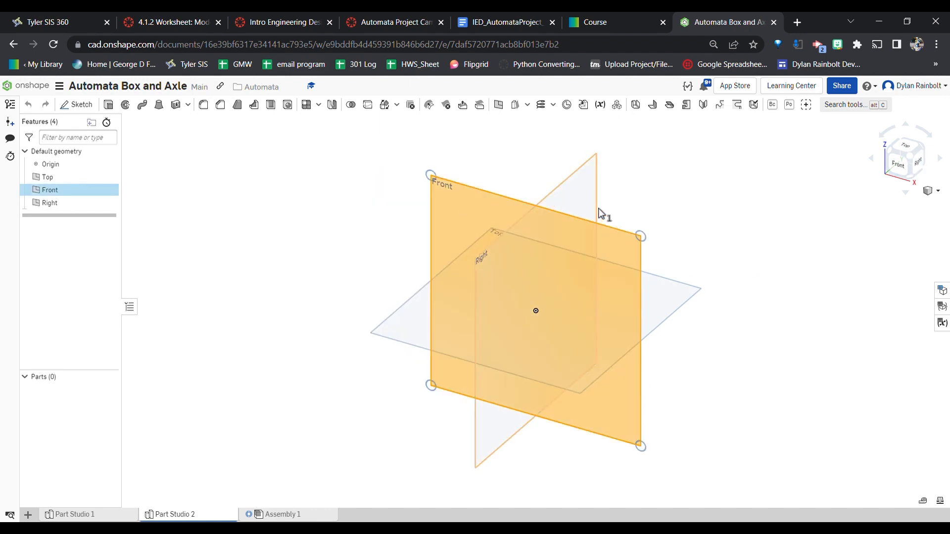
left_click(79, 106)
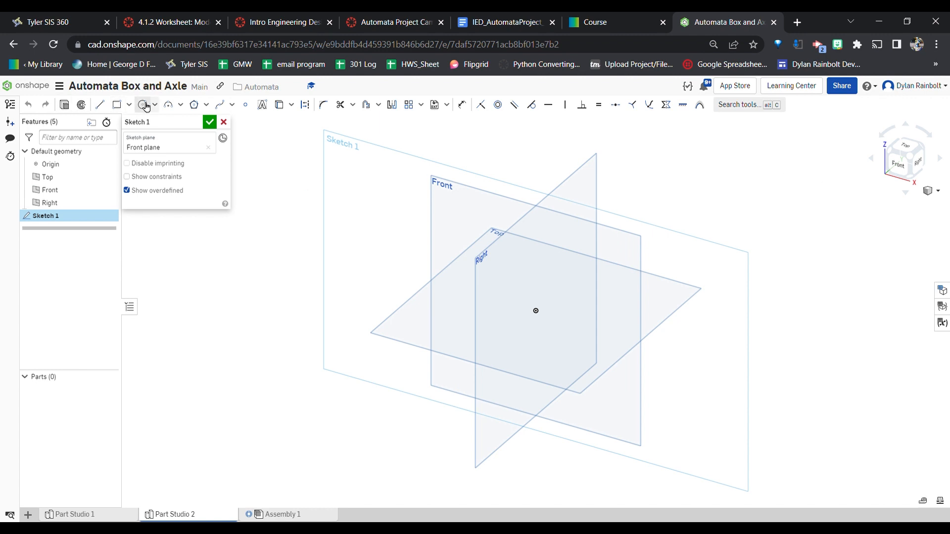
left_click(899, 166)
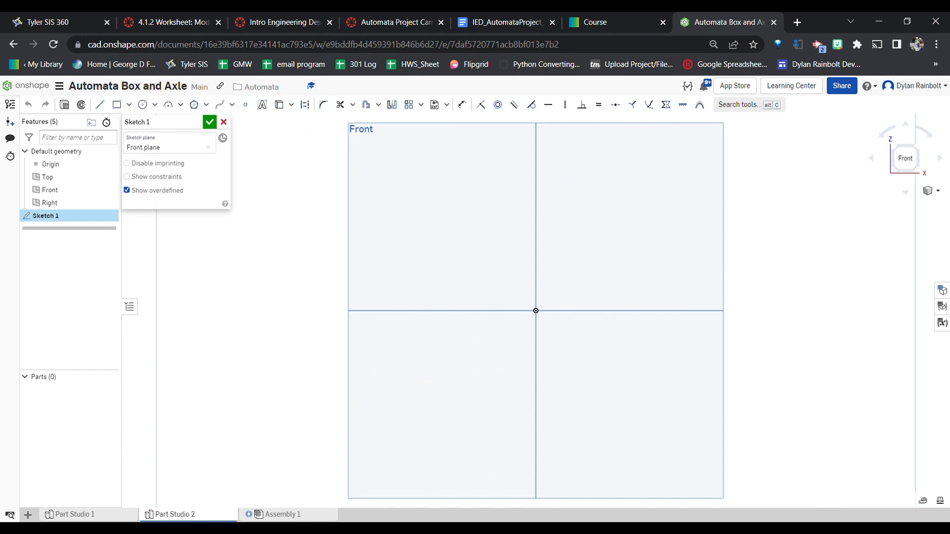
left_click(942, 291)
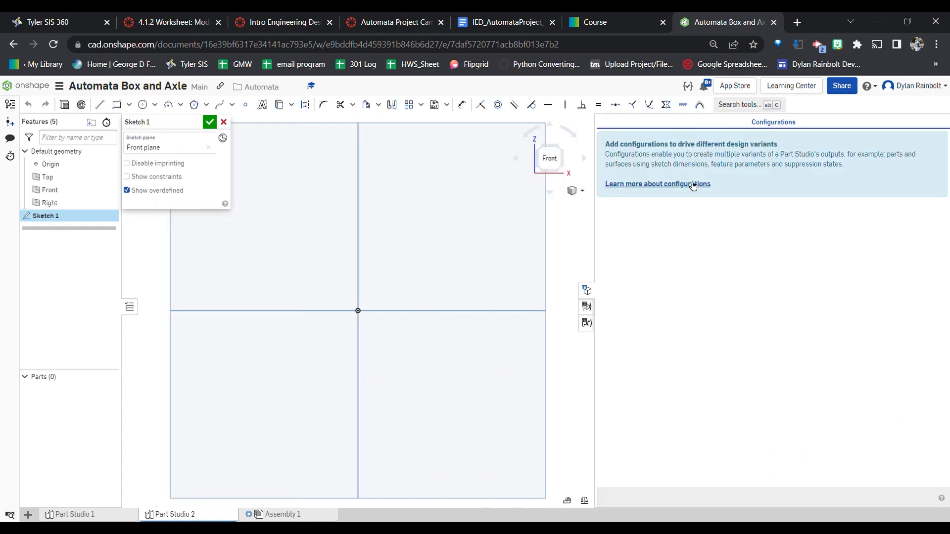
left_click(209, 121)
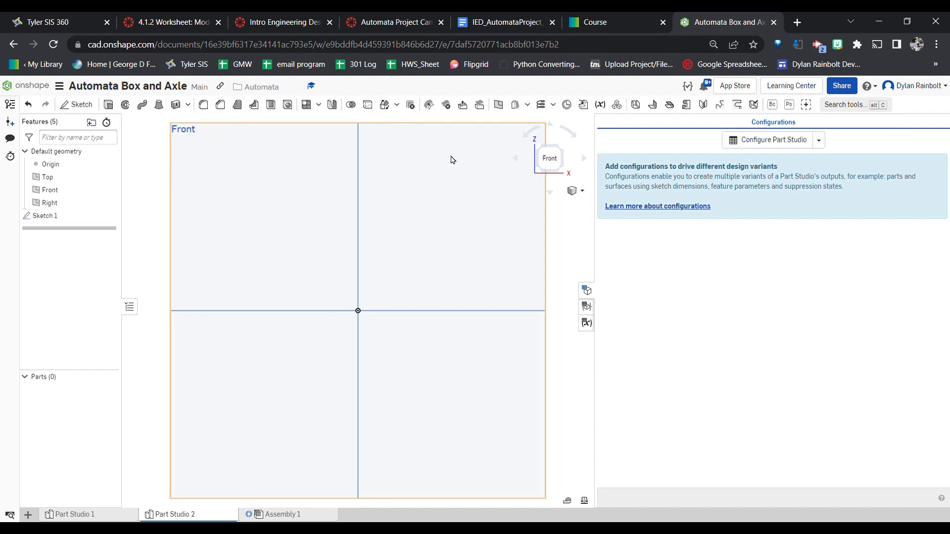
- Add a length configuration variable named d with a default of 2 in
left_click(819, 141)
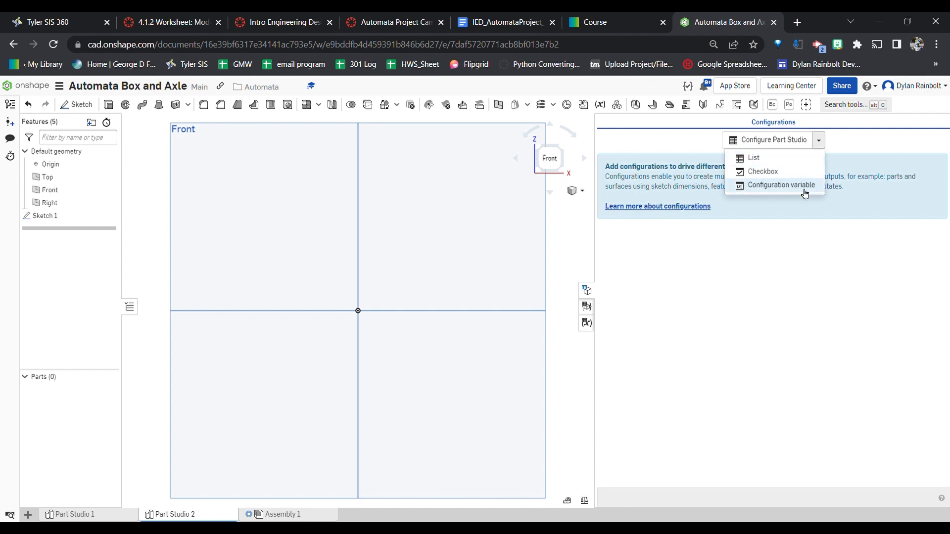
left_click(780, 185)
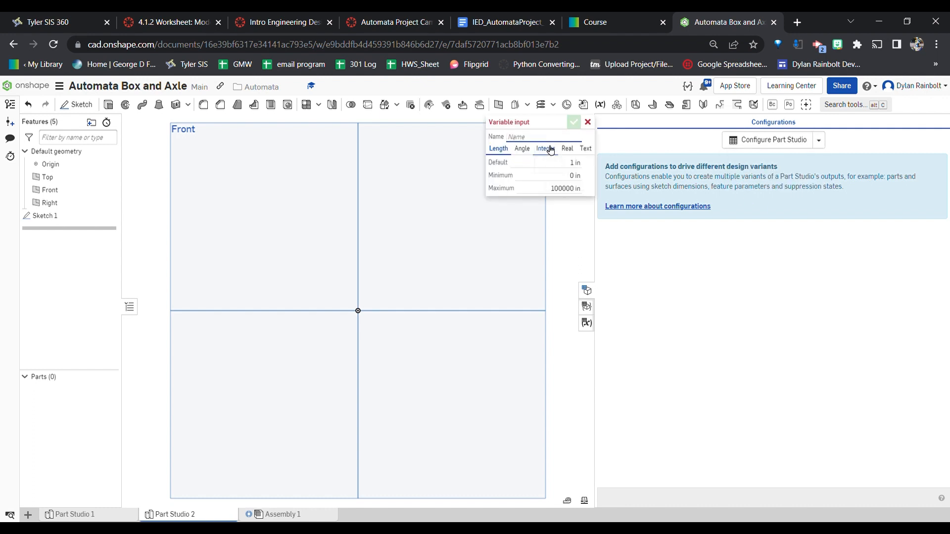
type("d")
left_click(574, 168)
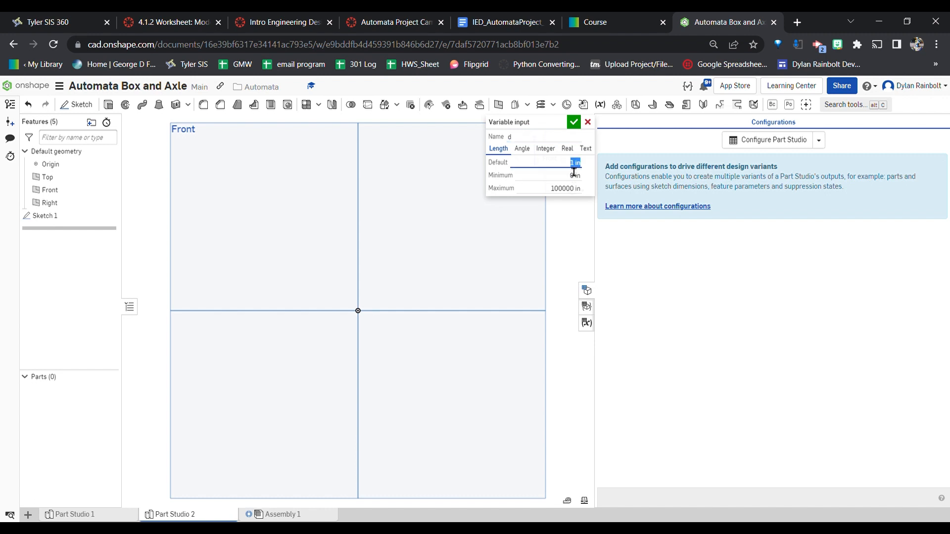
type("2")
left_click(574, 124)
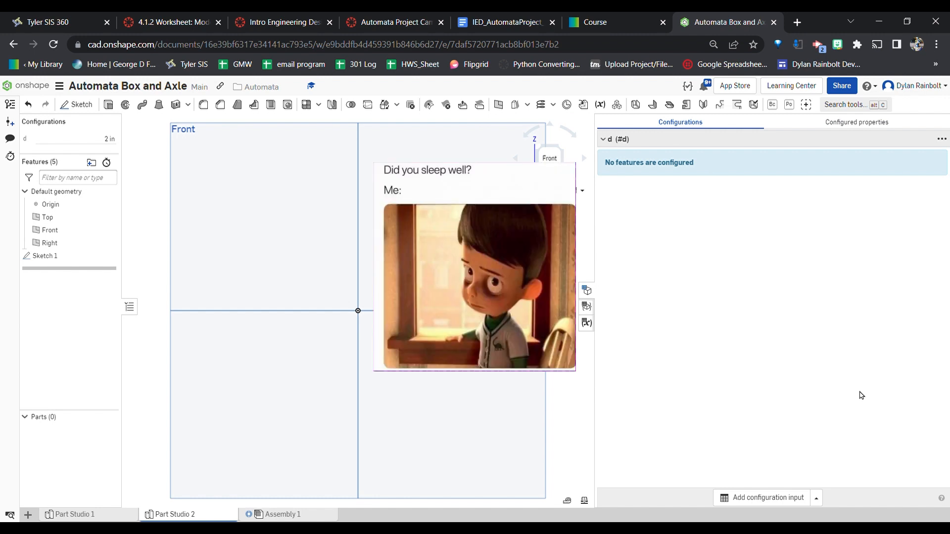
- Add a length configuration variable named thk with a default of 0.25 in
left_click(816, 498)
left_click(801, 489)
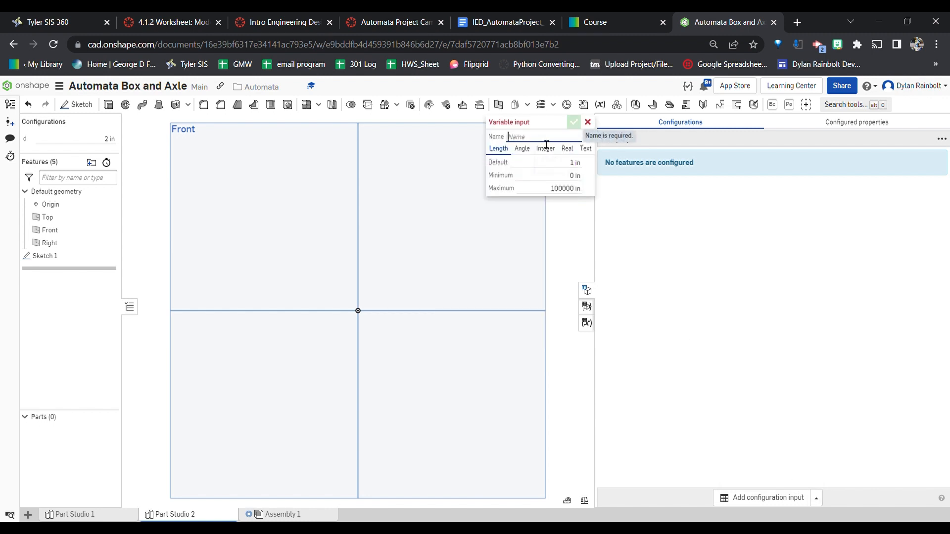
type("thk")
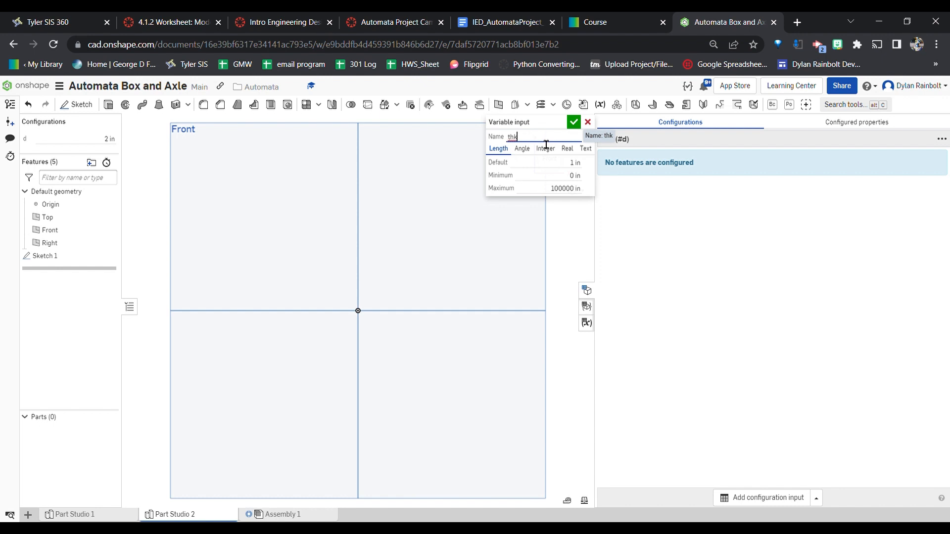
left_click(575, 163)
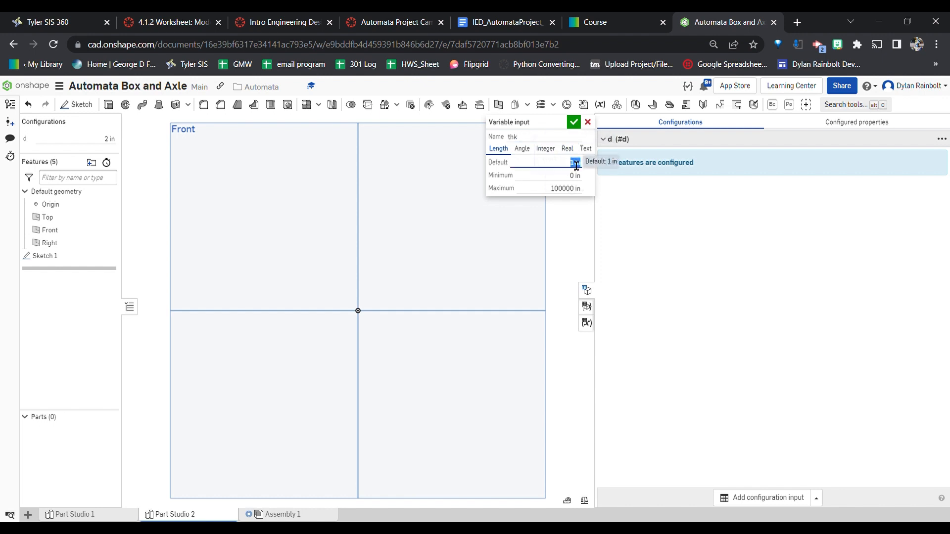
key("BackSpace")
type("0.25")
left_click(573, 122)
- Add a length configuration variable named cutout with a default of 0.25 in, and expand the variable list to show all inputs
left_click(816, 498)
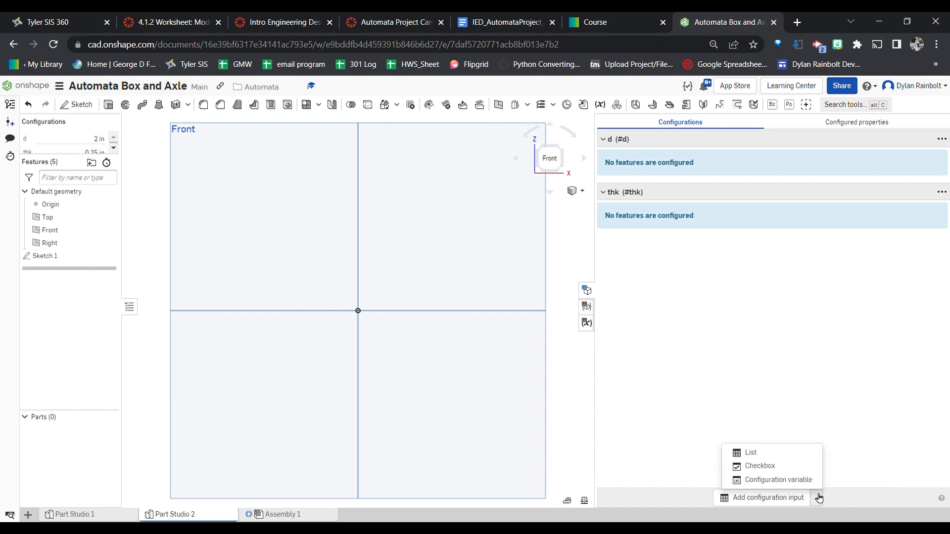
left_click(776, 477)
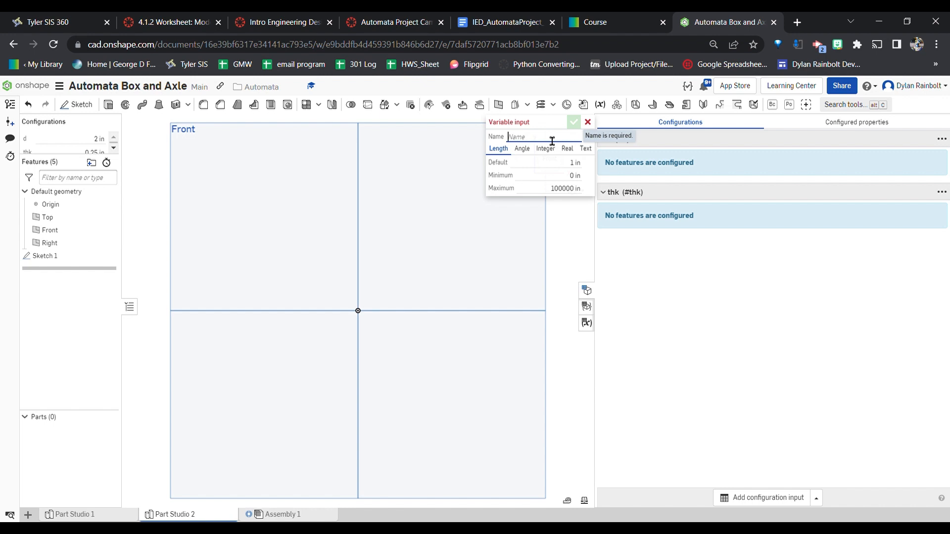
type("cutout")
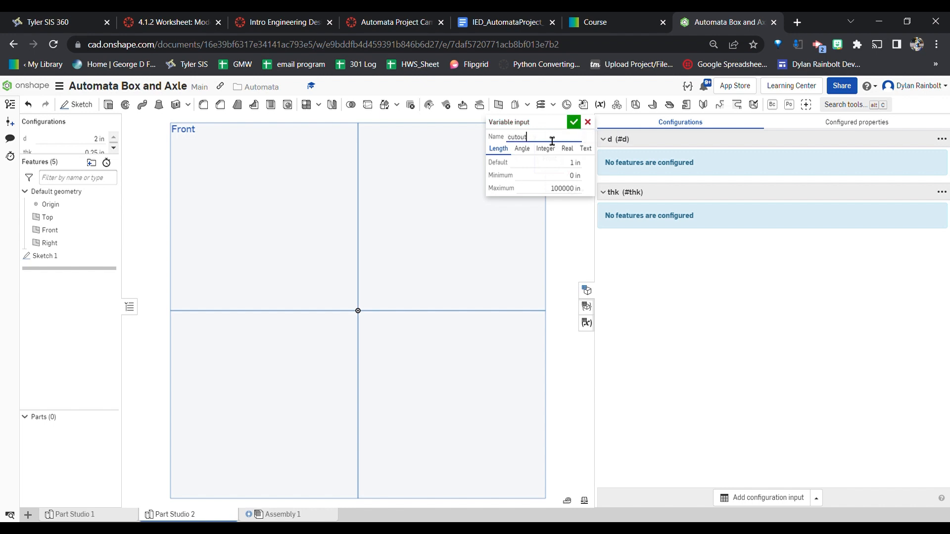
left_click(565, 168)
type("0.25")
left_click(573, 124)
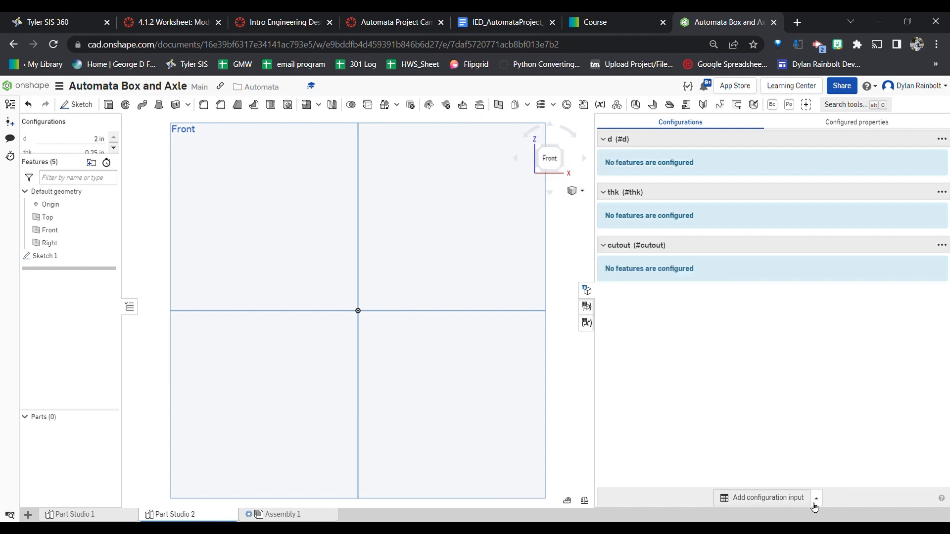
left_click(586, 292)
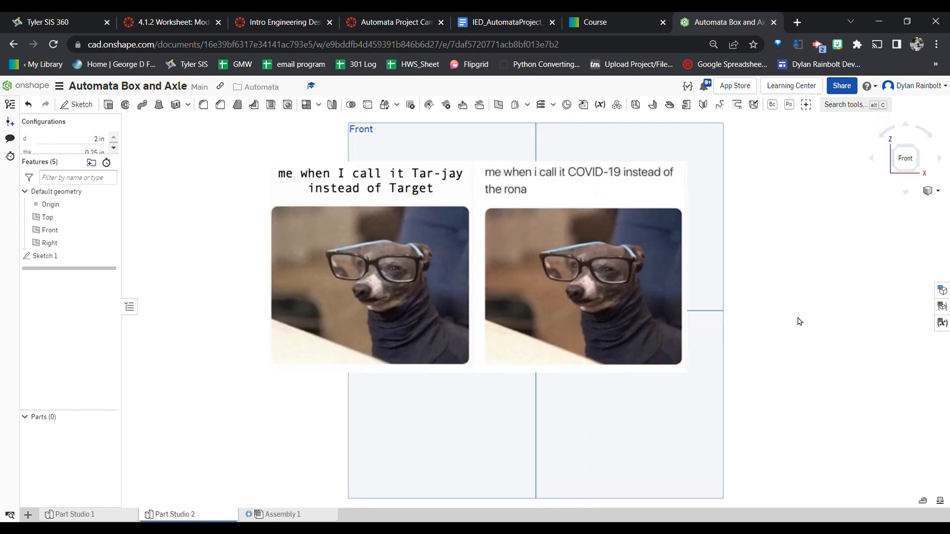
left_click_drag(81, 158, 82, 192)
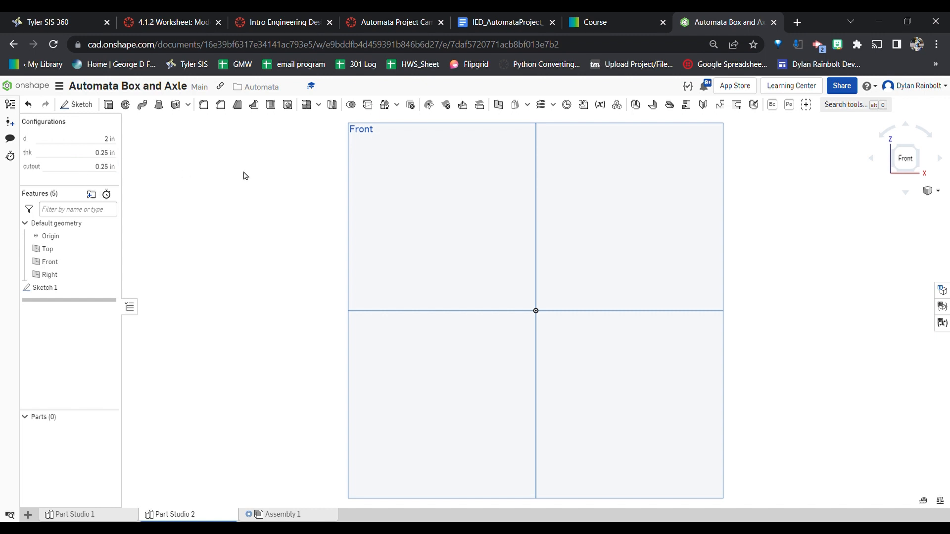
- Switch to the Course page and enlarge the Cam Dimension Drawings figure to check the hexagonal cam's dimensions, then return to Onshape
left_click(601, 19)
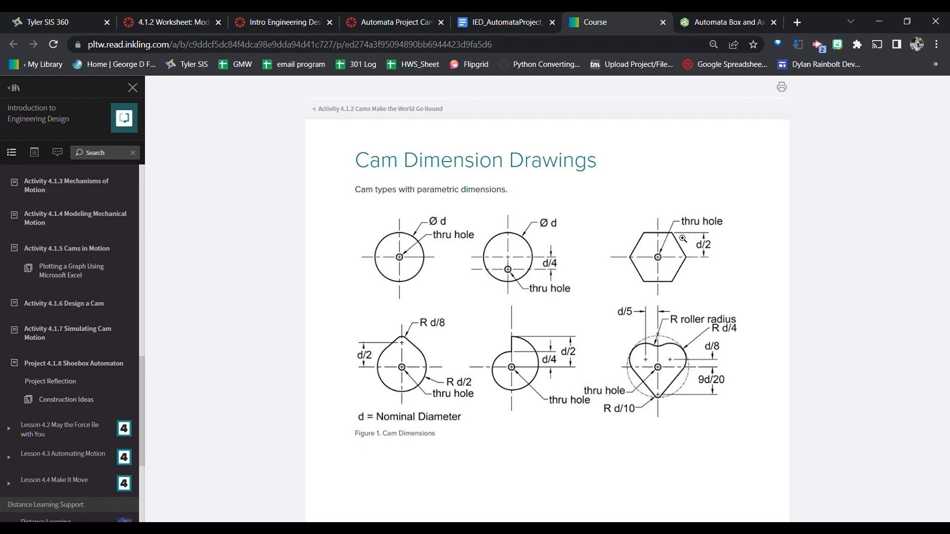
left_click(691, 256)
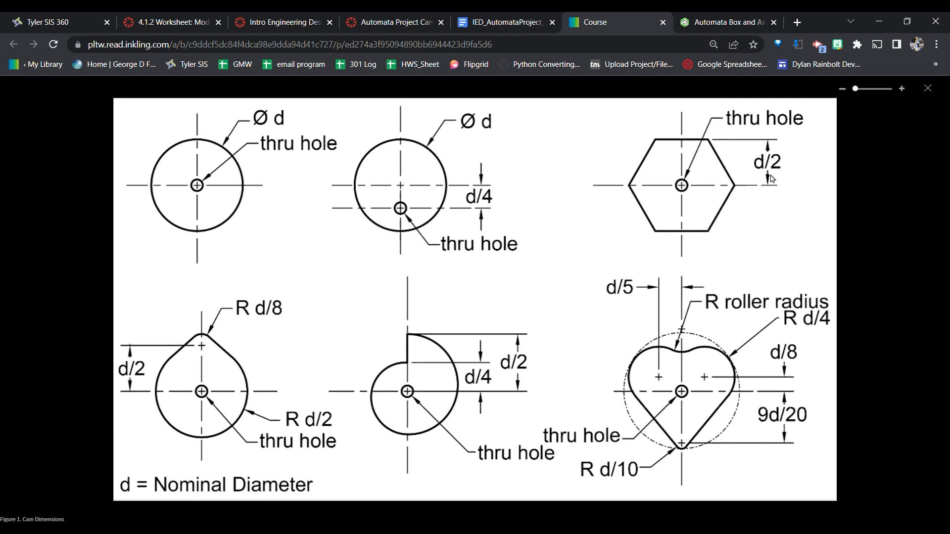
left_click(725, 22)
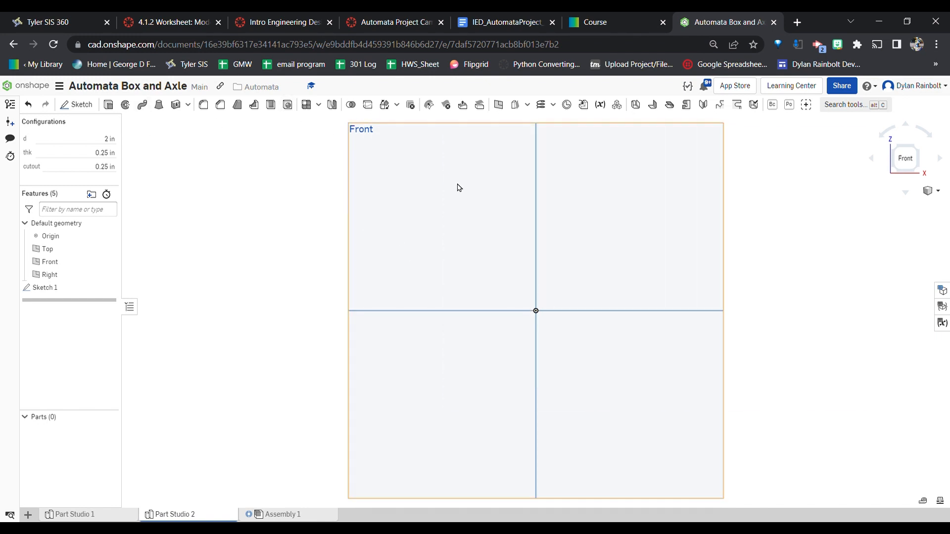
- Sketch an inscribed six-sided polygon on the Front plane, centred on the origin, about 1.07 in from centre to its horizontal upper edge
left_click(424, 179)
left_click(76, 104)
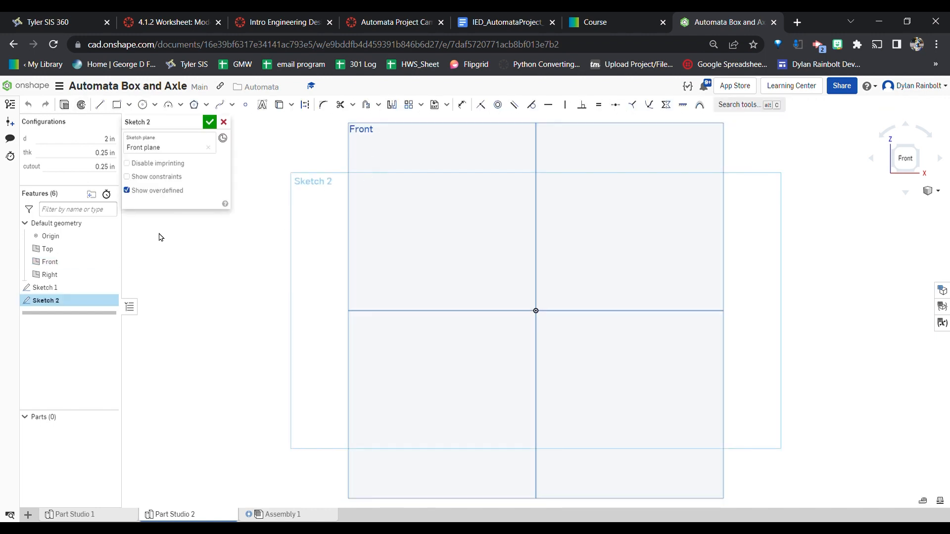
left_click(207, 106)
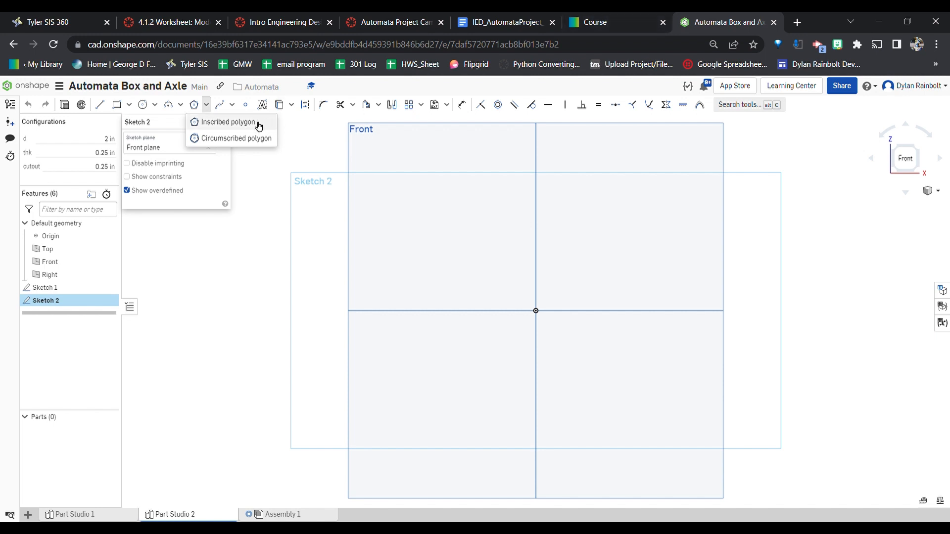
left_click(258, 126)
left_click(541, 315)
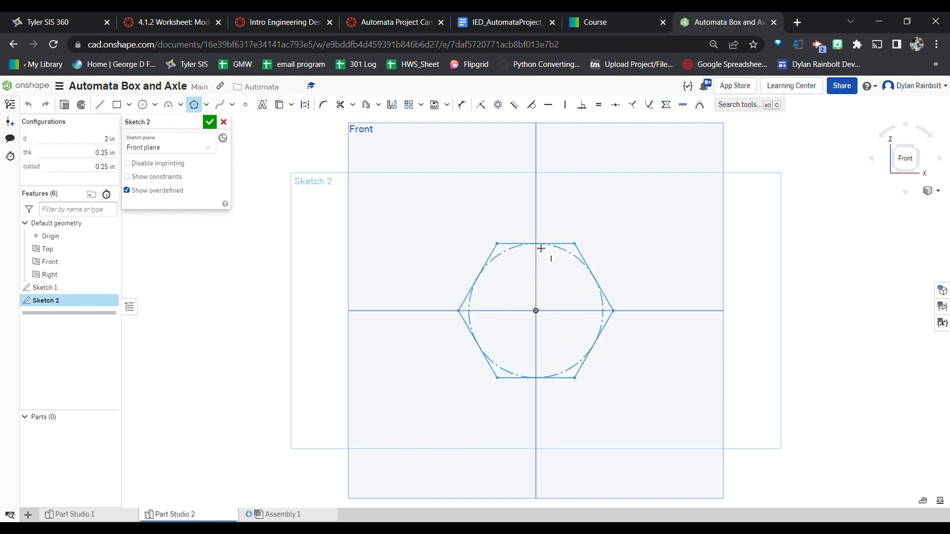
left_click(540, 248)
left_click(541, 249)
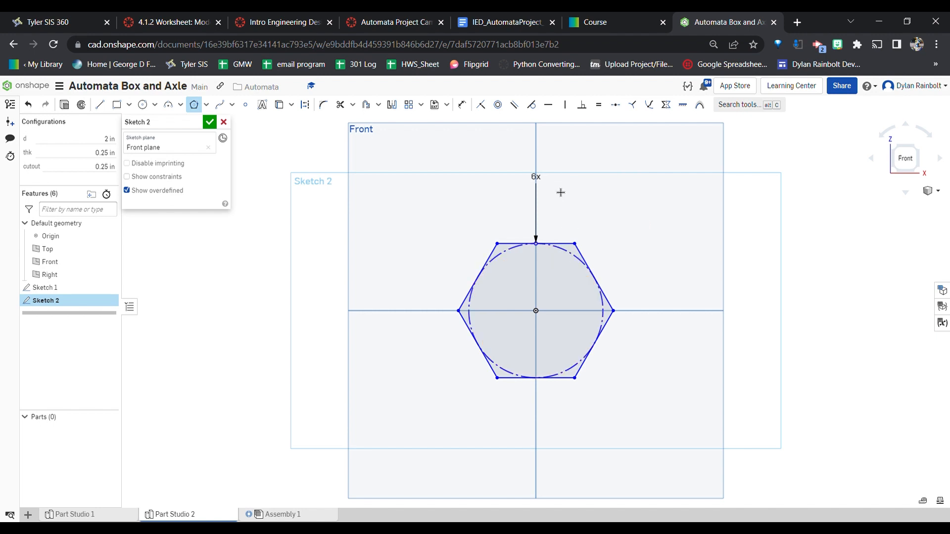
- Dimension the distance from the origin to the hexagon's upper edge as #d/2, and check it against the Cam Dimensions figure on the Course page
key("q")
left_click(555, 244)
left_click(535, 311)
left_click(629, 288)
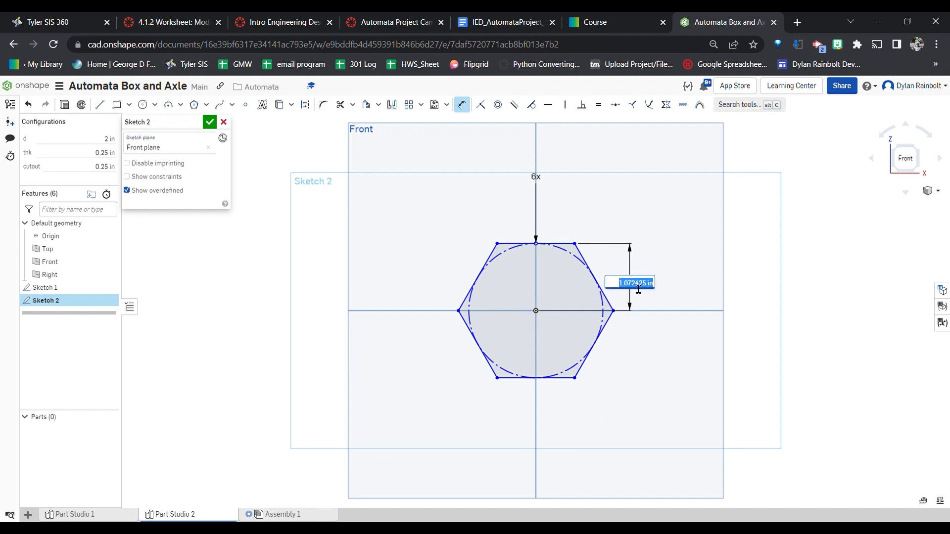
type("d")
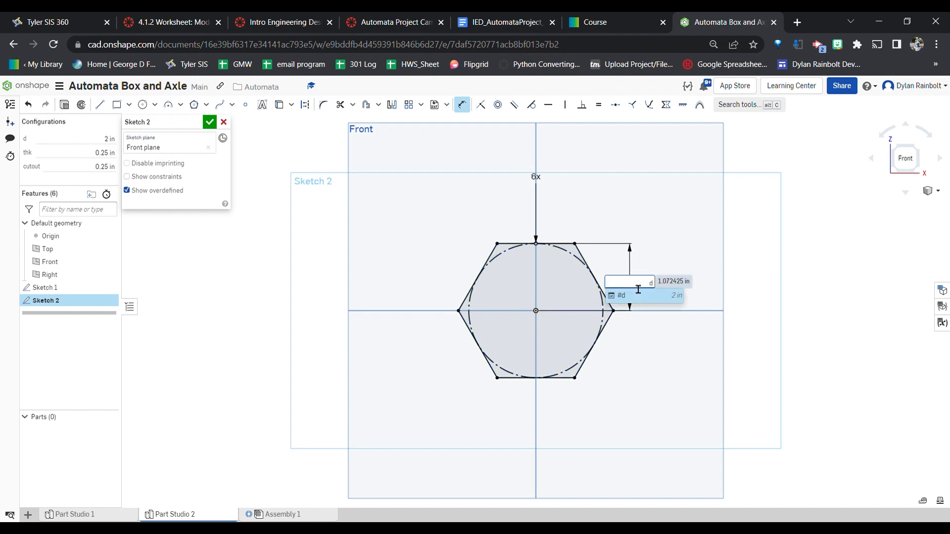
key("Return")
key("Return")
left_click(639, 21)
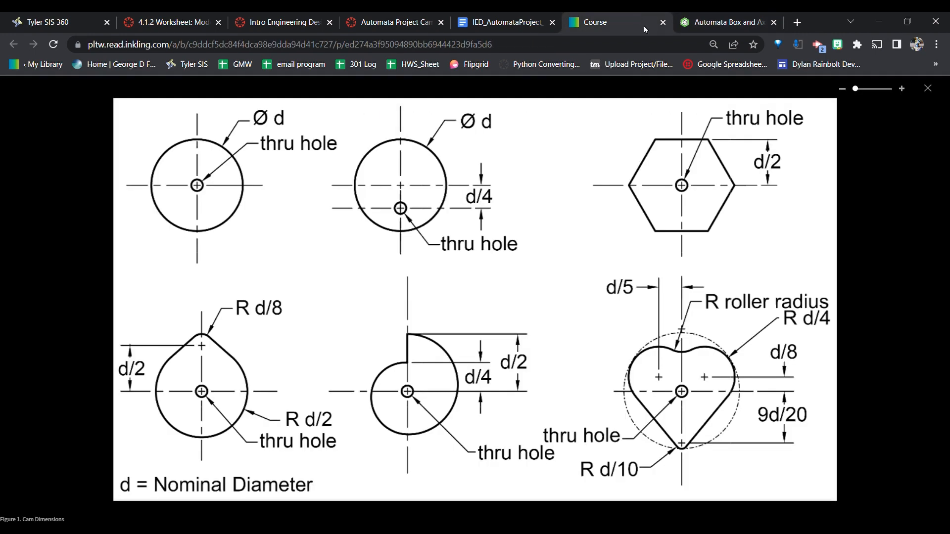
left_click(715, 17)
- Sketch a small centre-point rectangle on the origin inside the hexagon, about 0.21 in tall
left_click(128, 105)
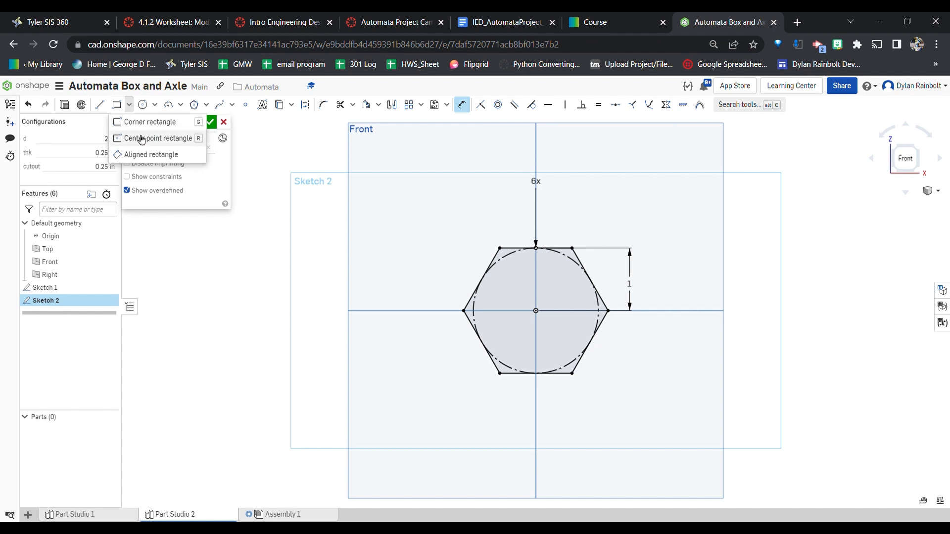
left_click(149, 138)
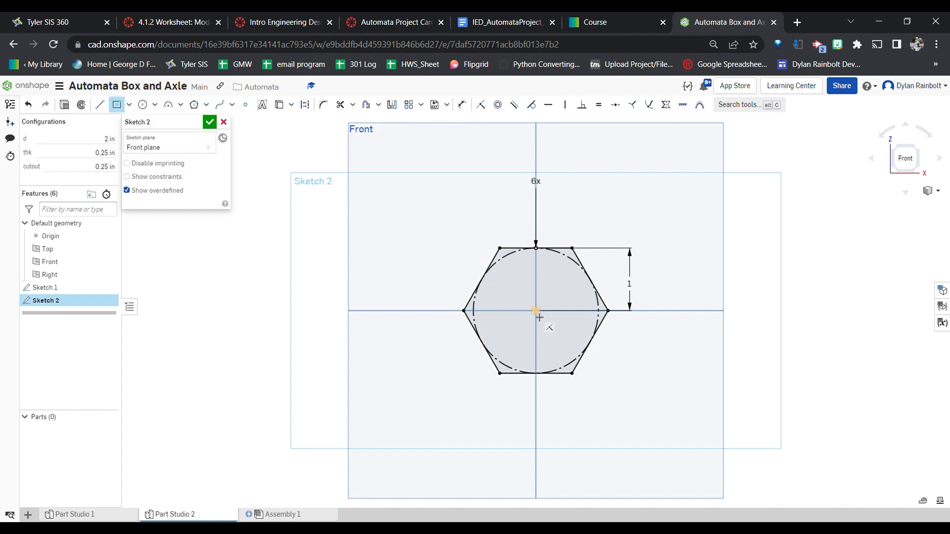
left_click(535, 311)
left_click(527, 305)
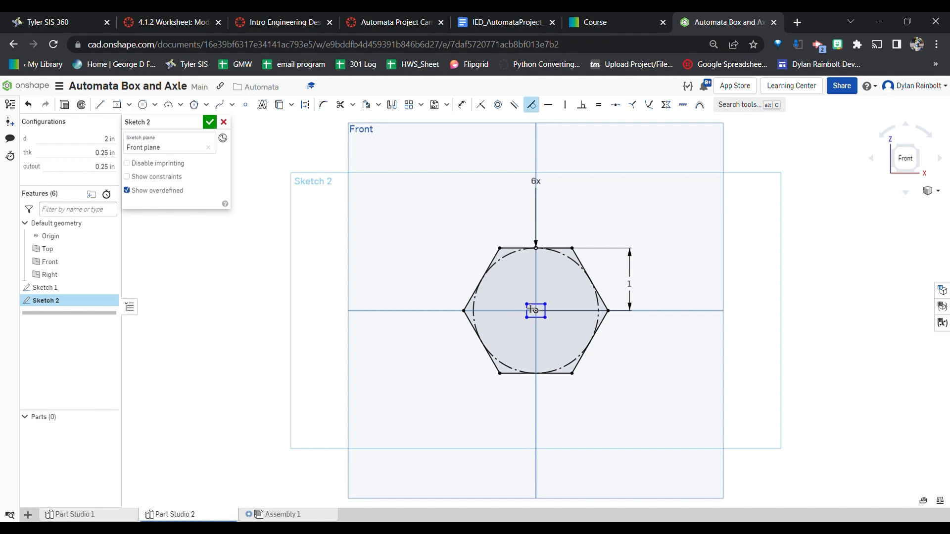
- Dimension both the width and the height of the central rectangle as #cutout and finish the sketch
key("d")
left_click(539, 309)
left_click(545, 287)
type("cut")
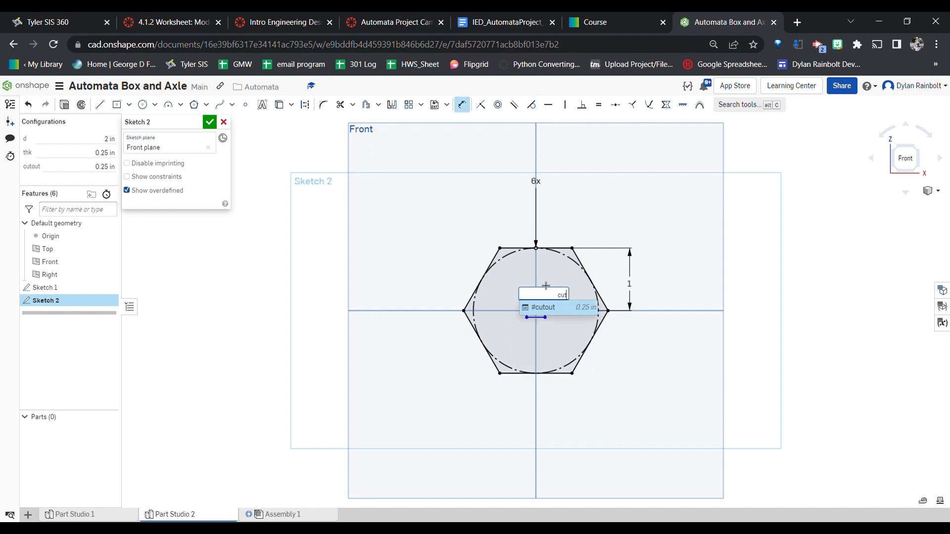
key("Return")
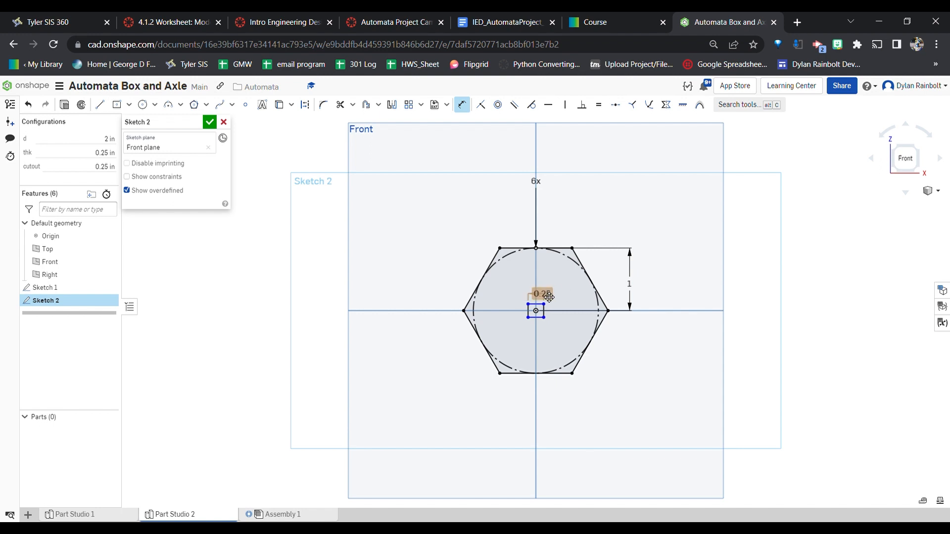
scroll(547, 313, "up", 5)
left_click(546, 313)
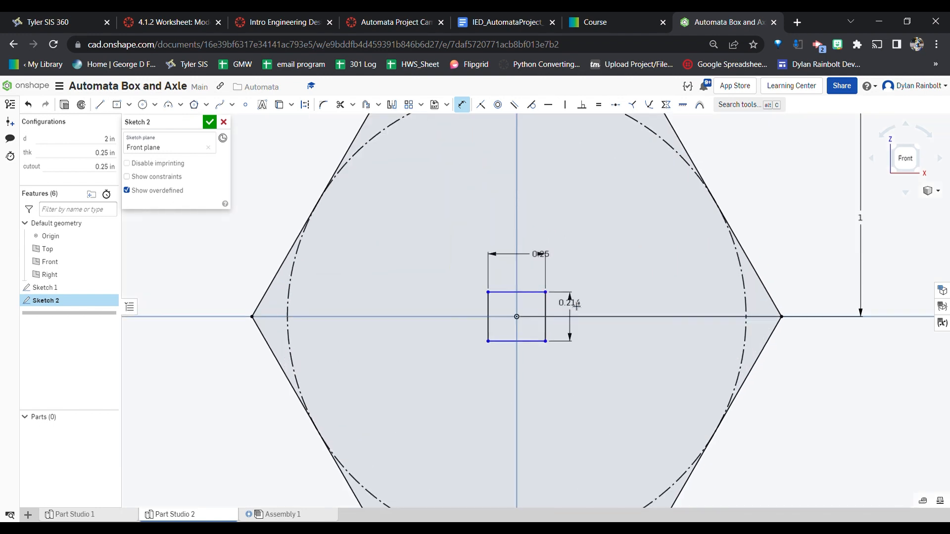
left_click(574, 315)
type("c")
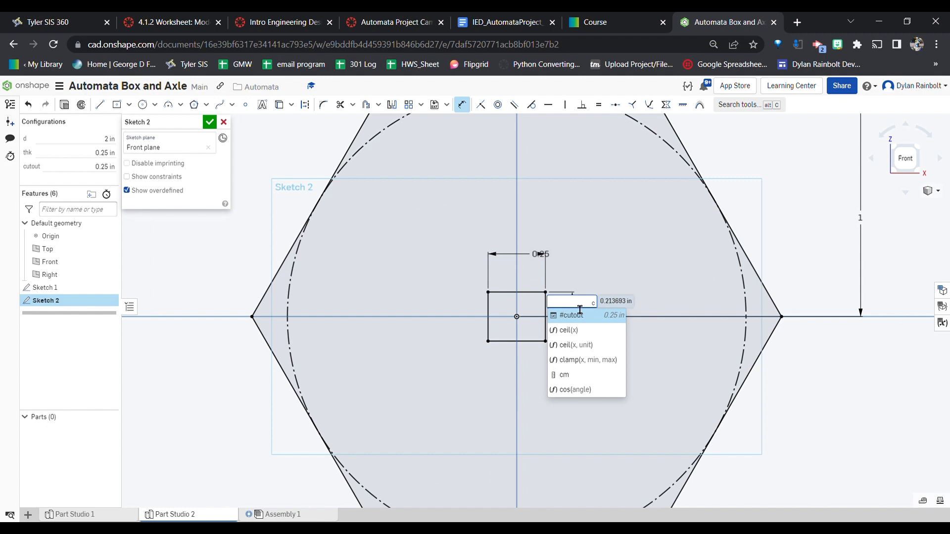
key("Return")
key("Return")
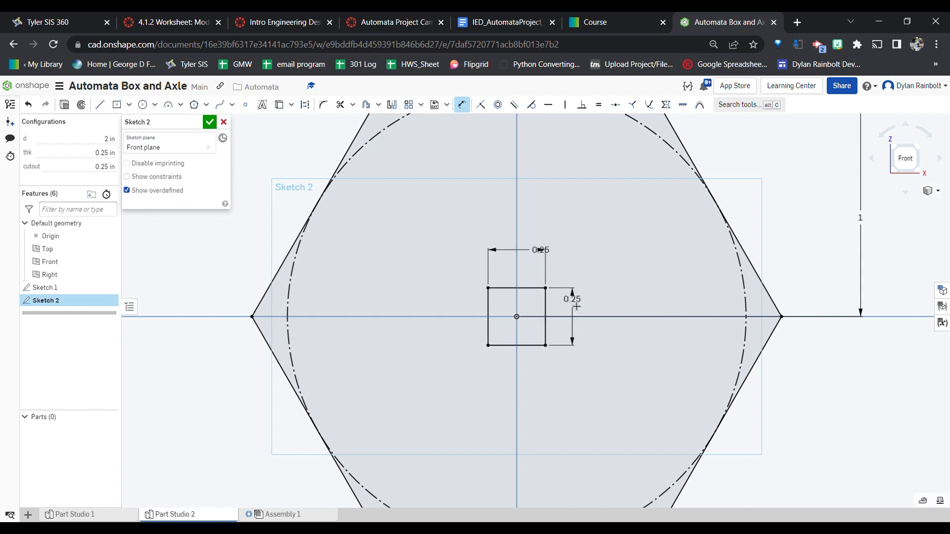
left_click(209, 122)
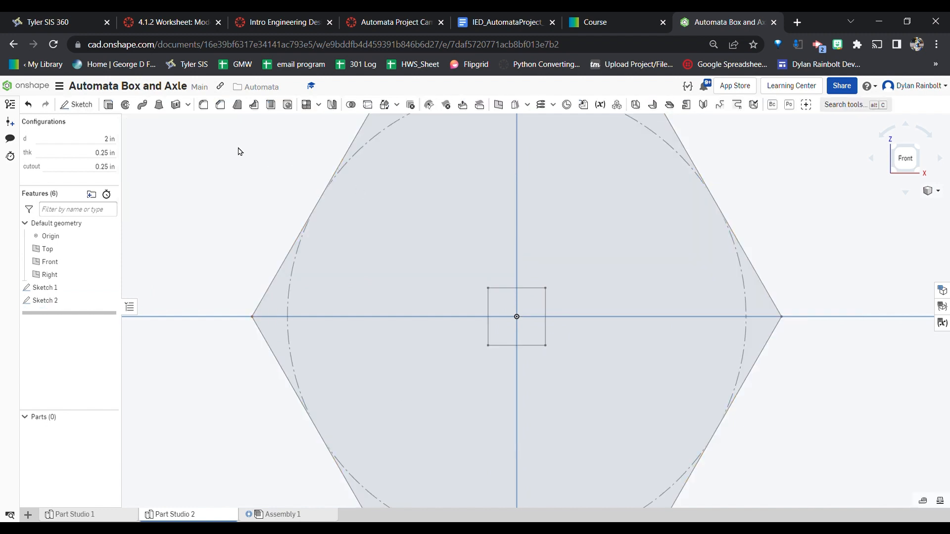
- Extrude the hexagonal region around the square cutout as a new solid with a blind depth of #thk
left_click(108, 104)
scroll(363, 198, "down", 3)
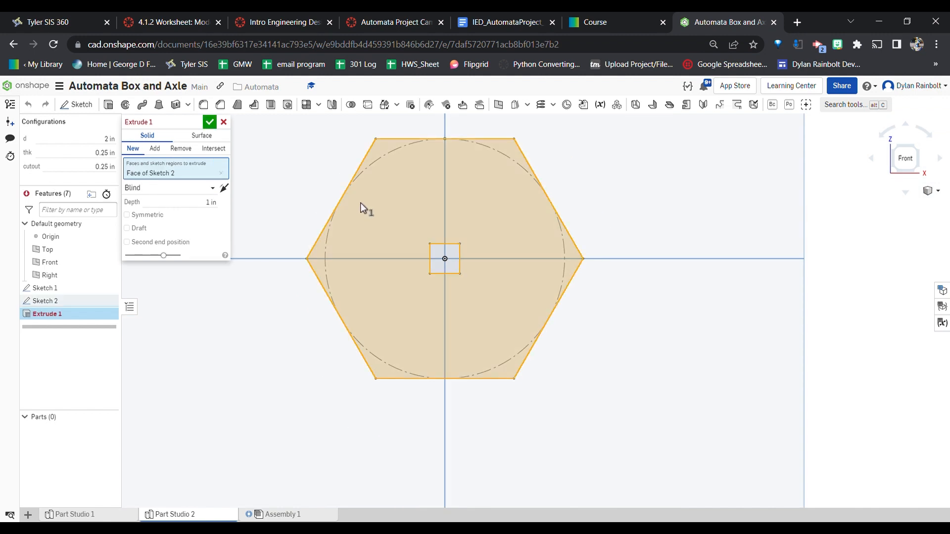
right_click_drag(368, 203, 382, 203)
left_click(203, 205)
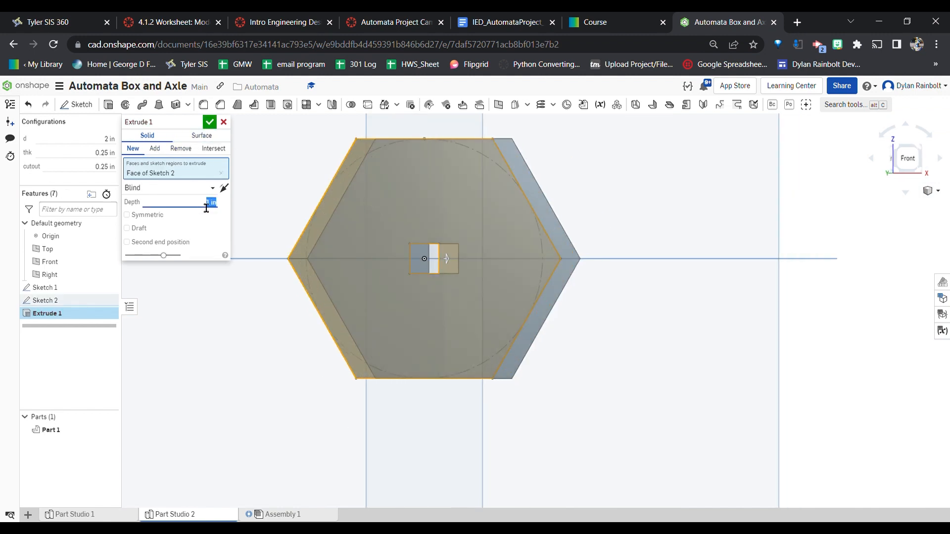
type("#thk")
key("Return")
left_click(209, 122)
- Change the appearance of the hexagonal part to light green CBE7BE
scroll(250, 158, "down", 3)
right_click_drag(260, 184, 223, 185)
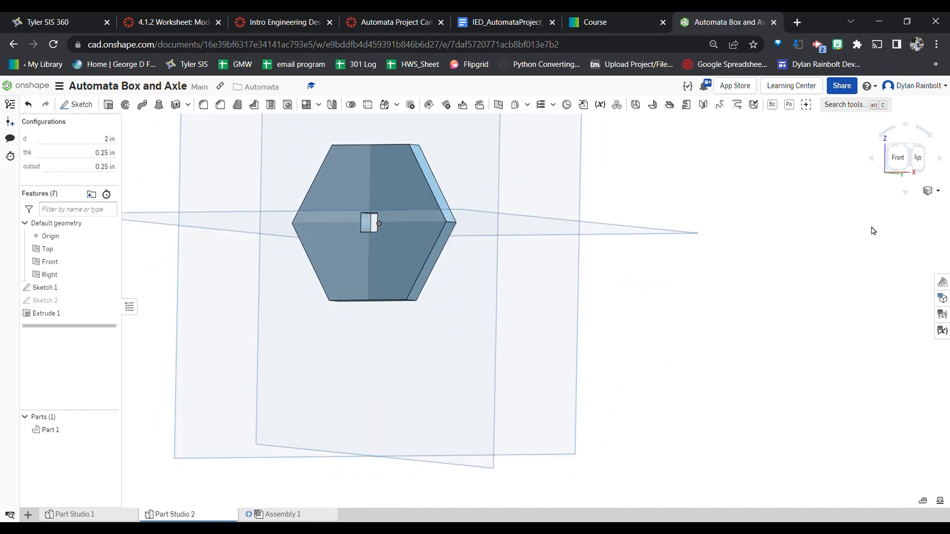
left_click(942, 296)
left_click(819, 143)
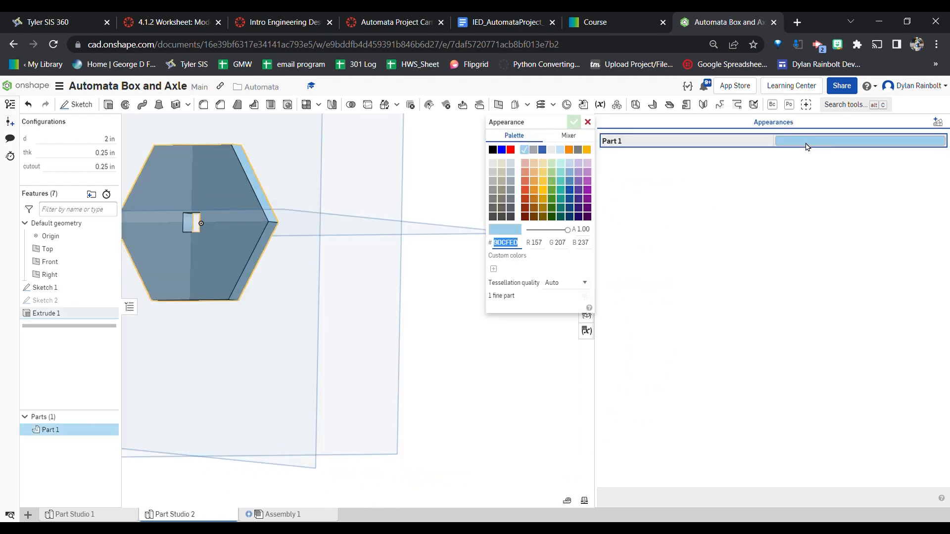
left_click(551, 162)
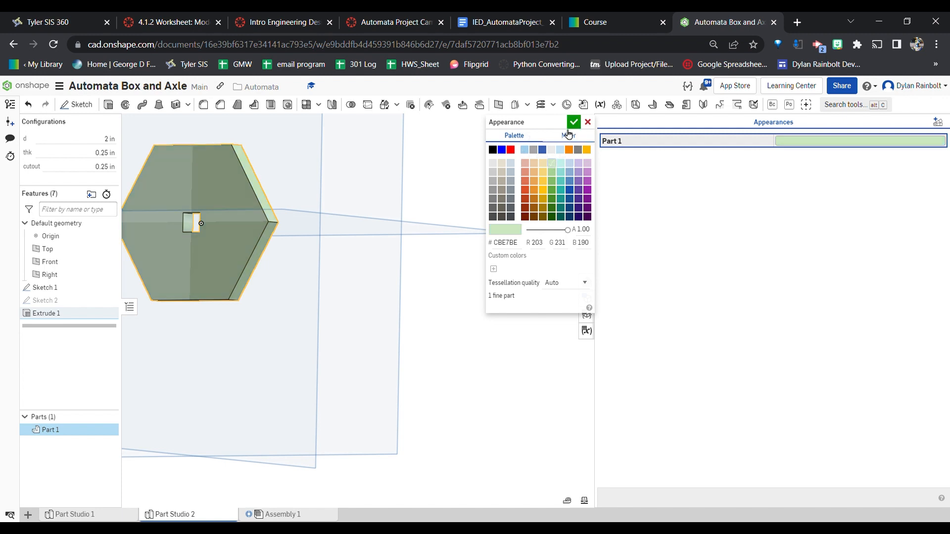
left_click(573, 122)
left_click(586, 282)
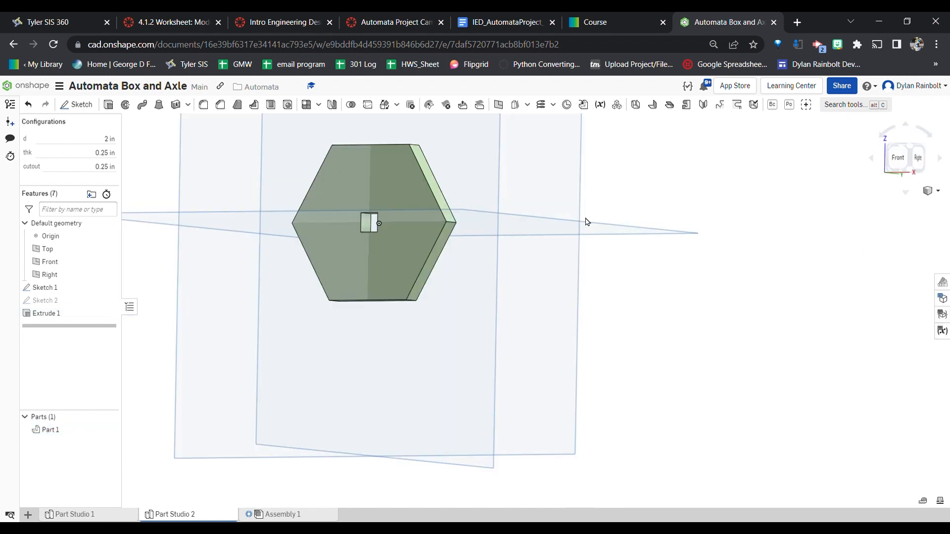
- Rename the hexagonal part as Hex Cam
left_click(35, 430)
right_click(35, 430)
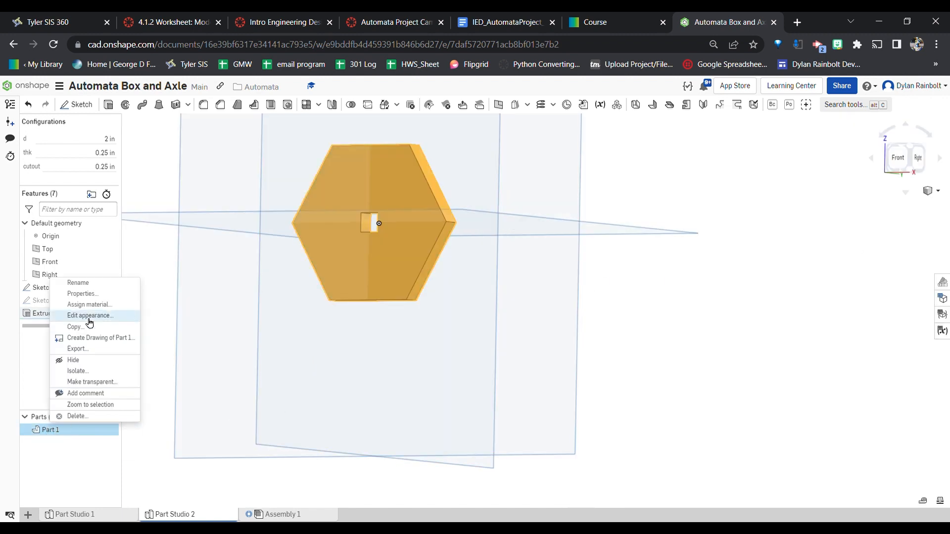
left_click(82, 281)
type("Hex Cam")
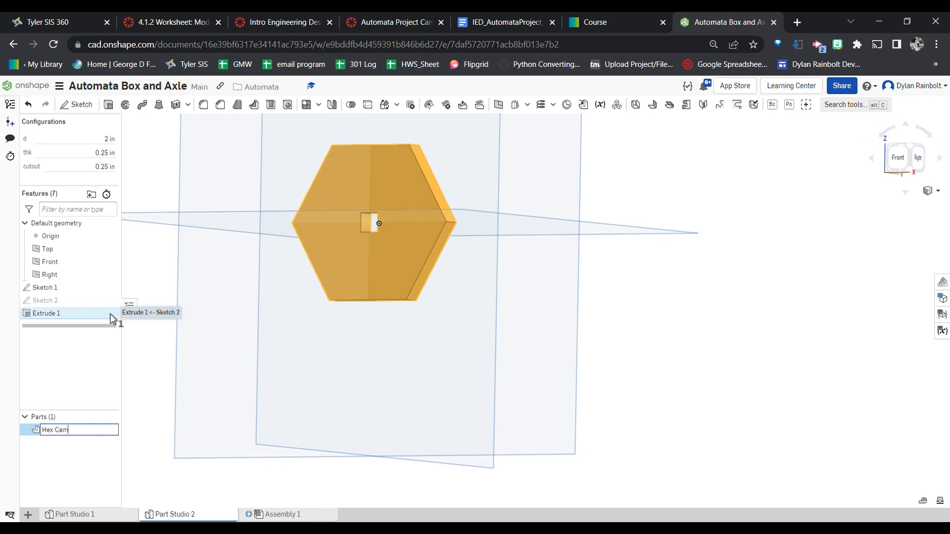
key("Return")
scroll(574, 232, "down", 2)
scroll(593, 413, "down", 2)
left_click(636, 224)
right_click_drag(570, 232, 592, 246)
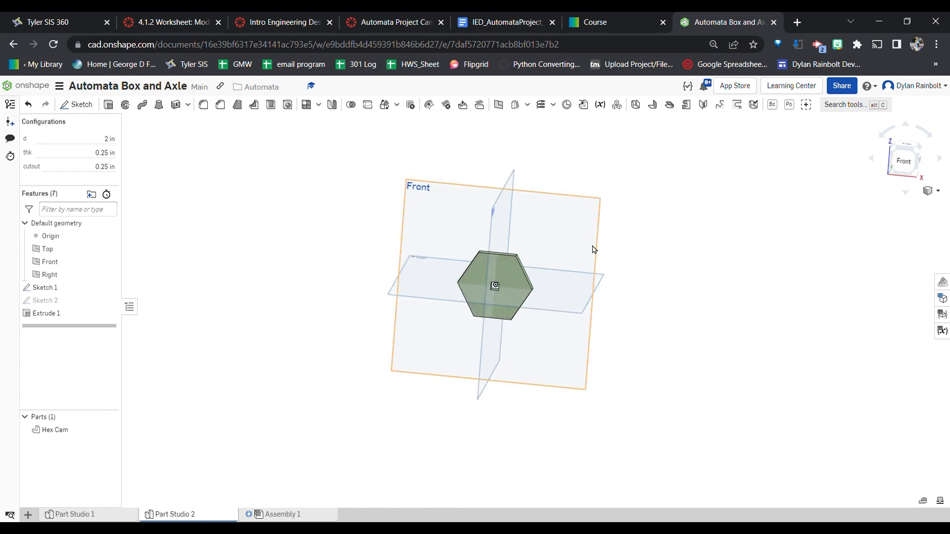